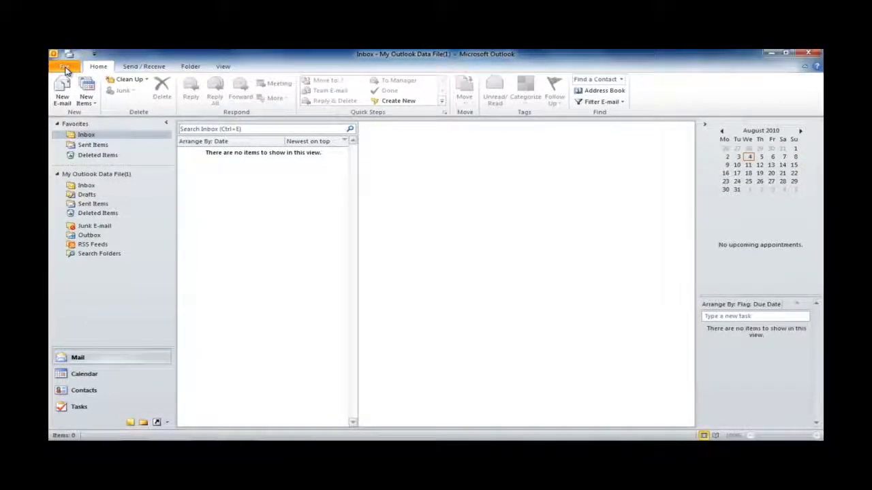
# Step: Open the Add New Account wizard from File > Info's Add Account
pyautogui.click(65, 69)
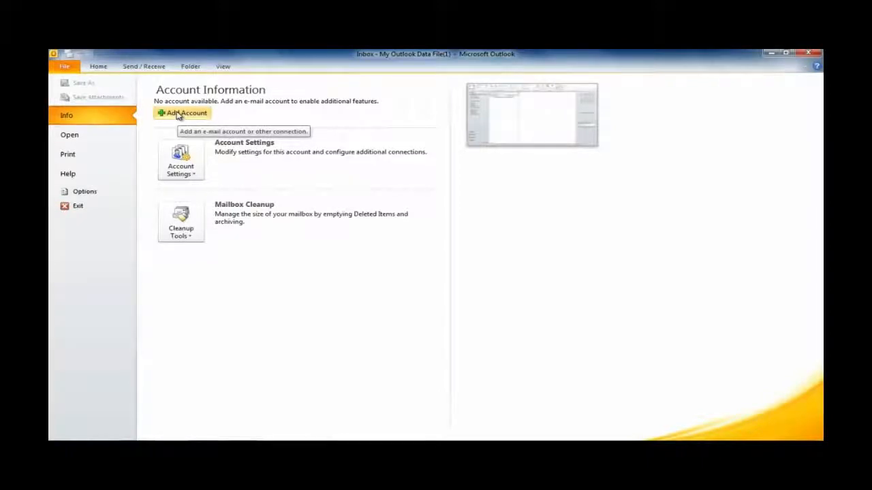
pyautogui.click(179, 117)
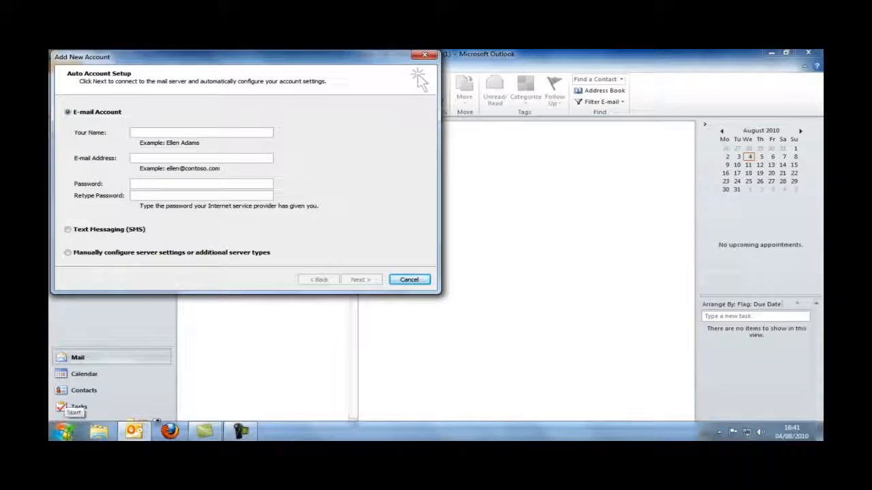
pyautogui.click(69, 434)
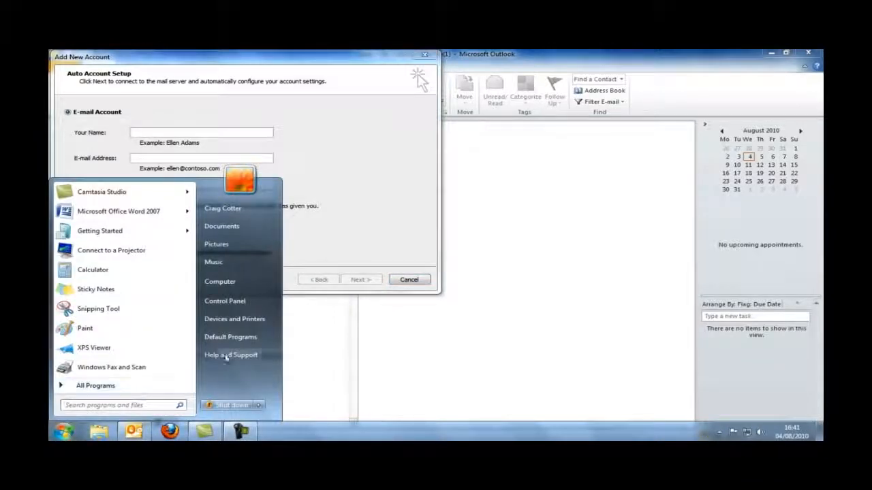
pyautogui.click(234, 301)
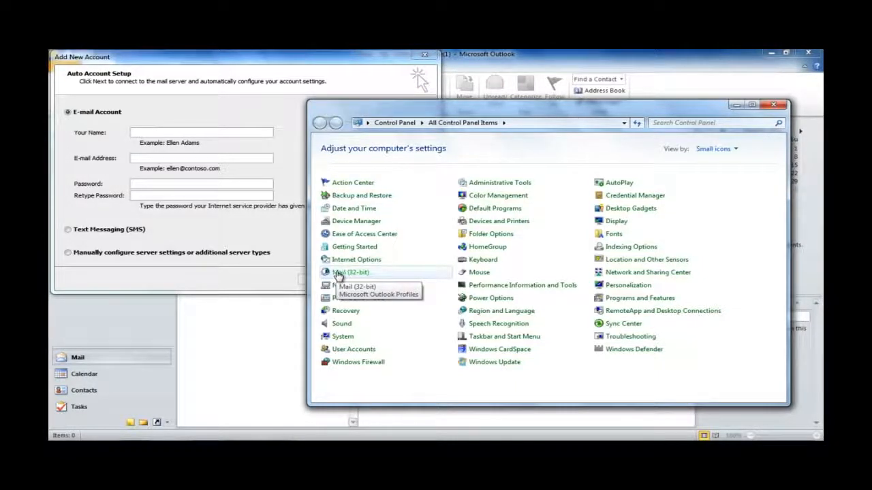
pyautogui.click(338, 273)
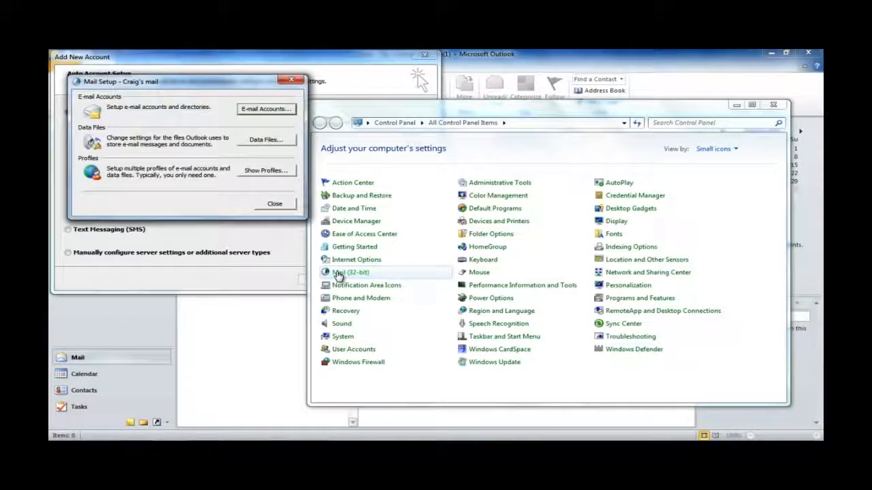
pyautogui.click(251, 112)
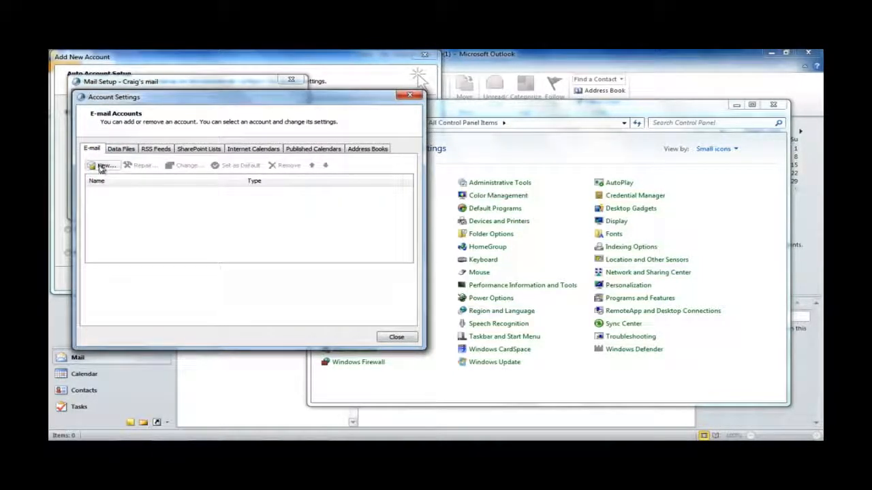
pyautogui.click(100, 167)
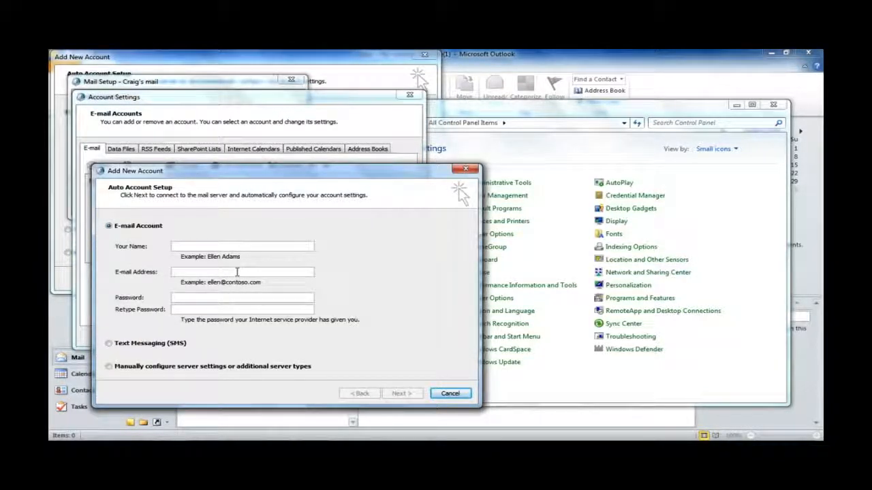
pyautogui.click(464, 170)
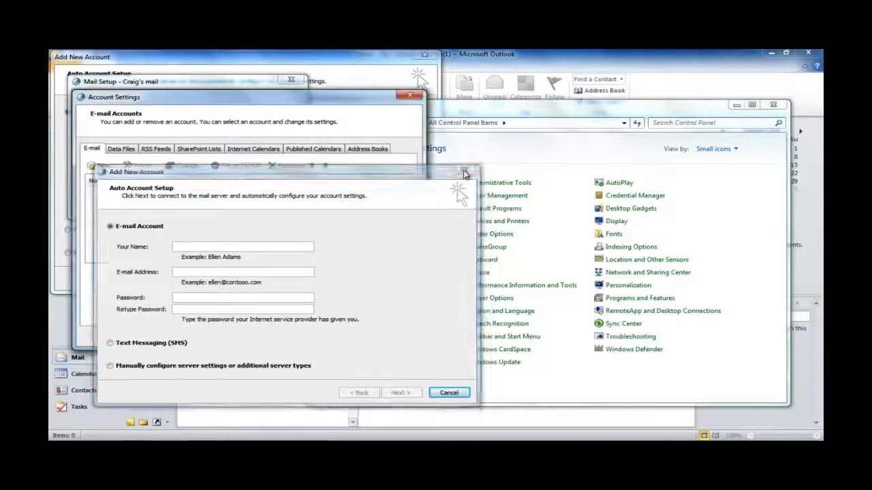
pyautogui.click(409, 94)
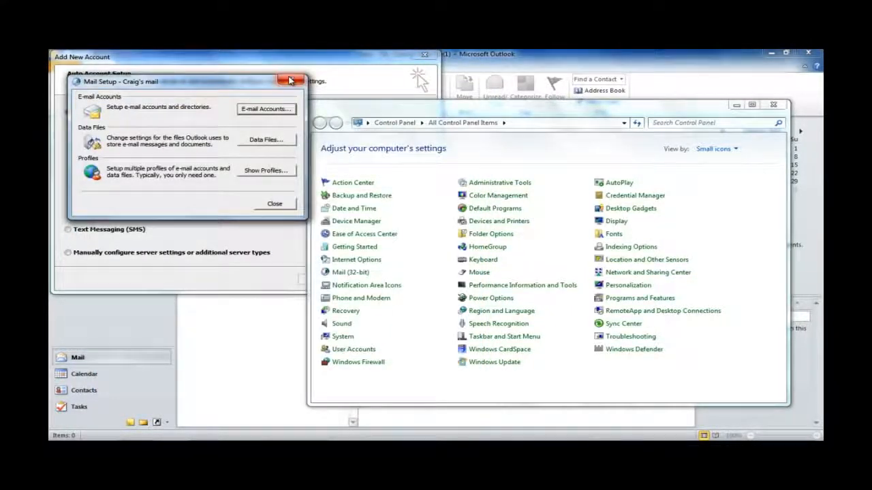
pyautogui.click(289, 81)
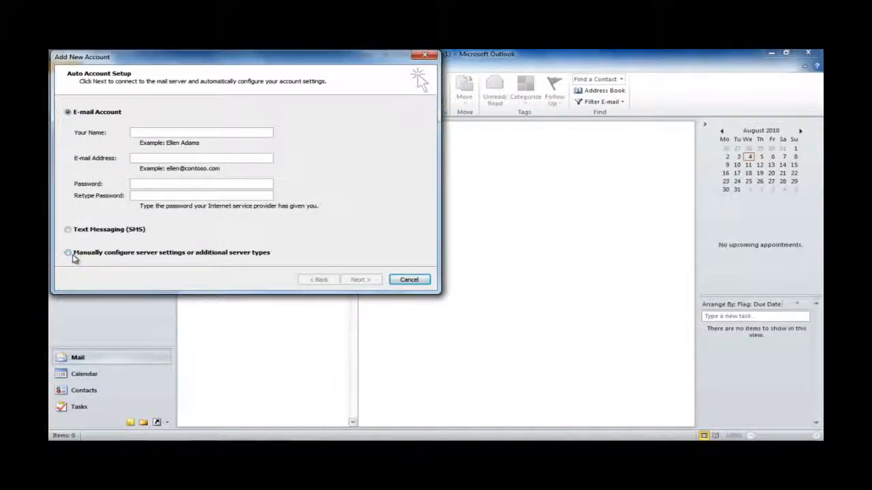
# Step: Choose manual server configuration and Internet E-mail as the service type
pyautogui.click(68, 253)
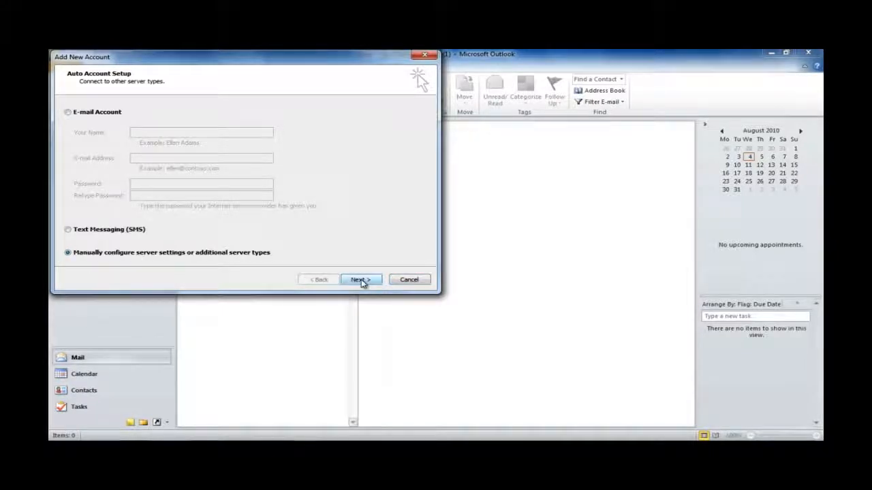
pyautogui.click(361, 281)
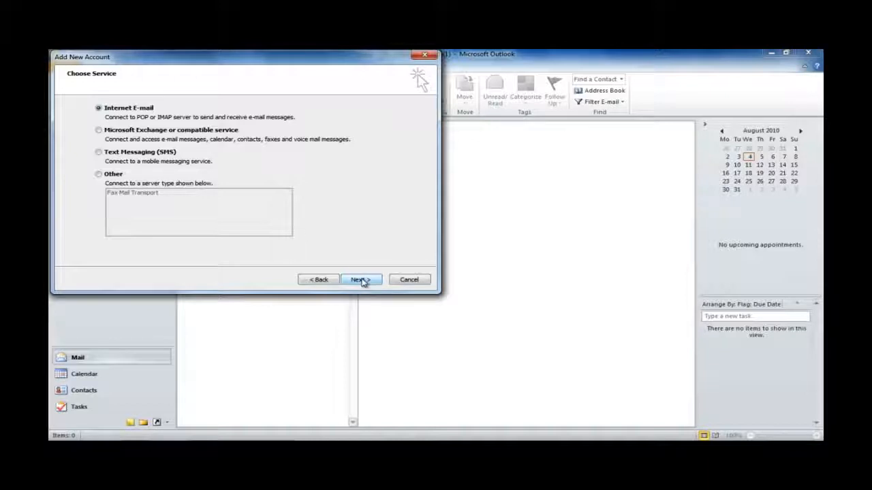
pyautogui.click(361, 281)
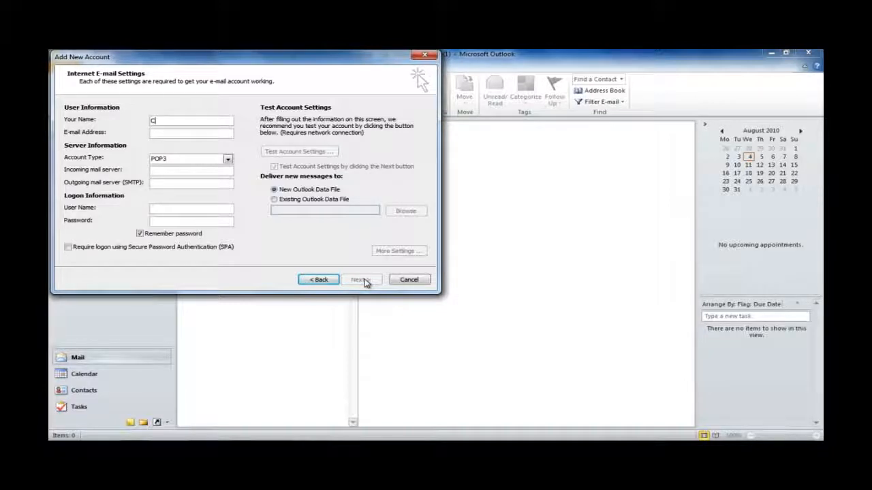
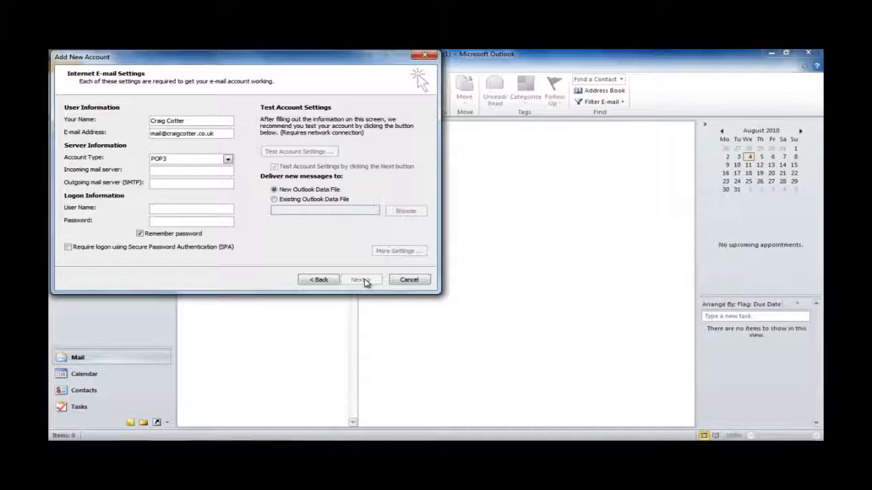
# Step: Enter the account holder's full name and e-mail address, then expand the Account Type list
pyautogui.click(192, 162)
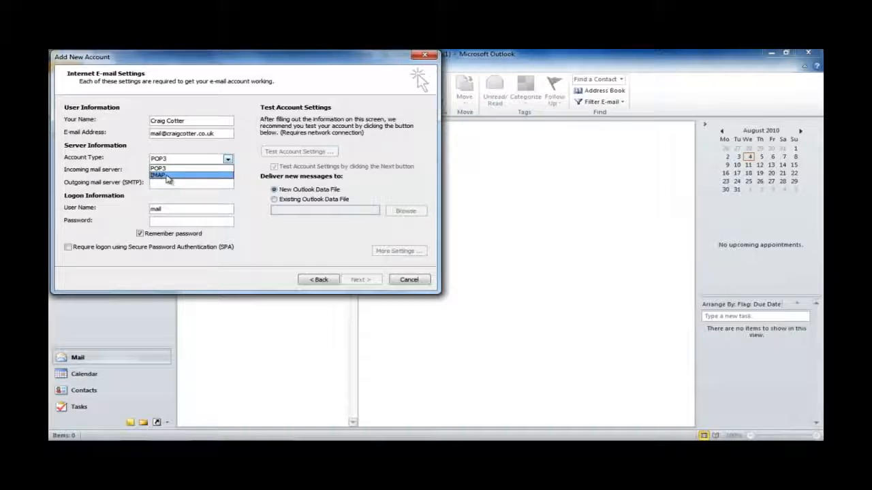
# Step: Pick IMAP, enter the domain's incoming and outgoing mail servers, full address as user name, and password
pyautogui.click(164, 175)
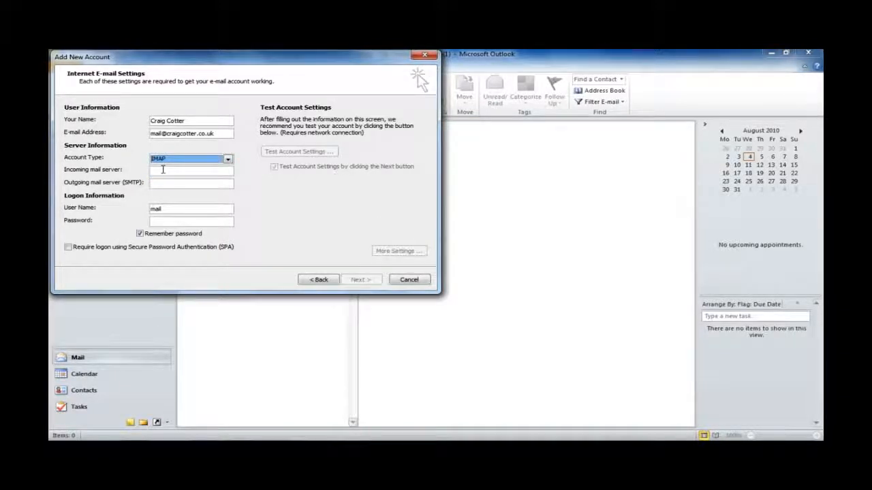
pyautogui.click(162, 169)
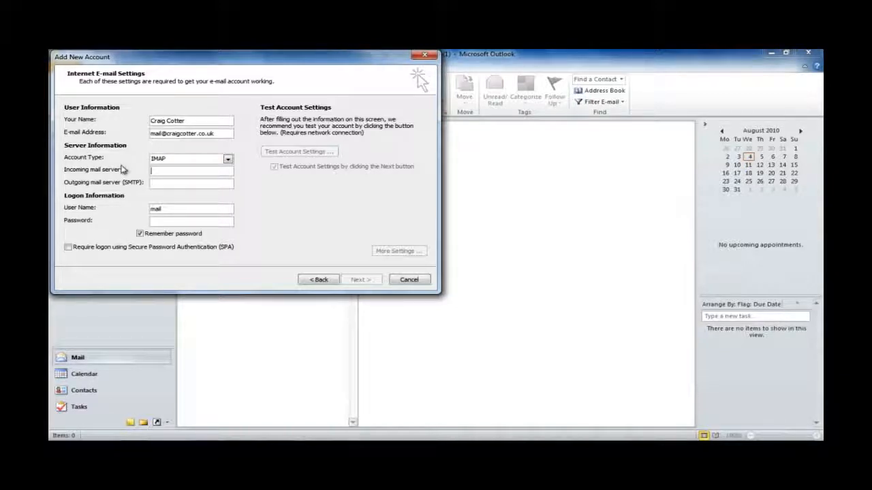
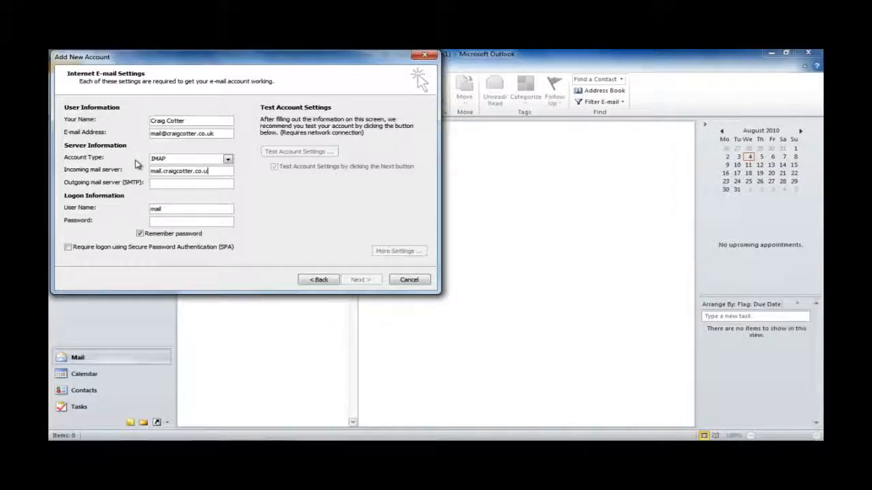
pyautogui.press('Tab')
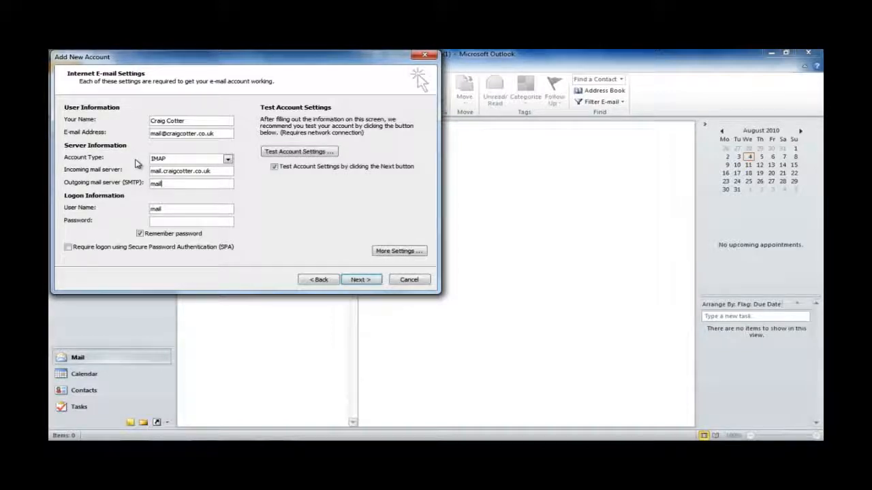
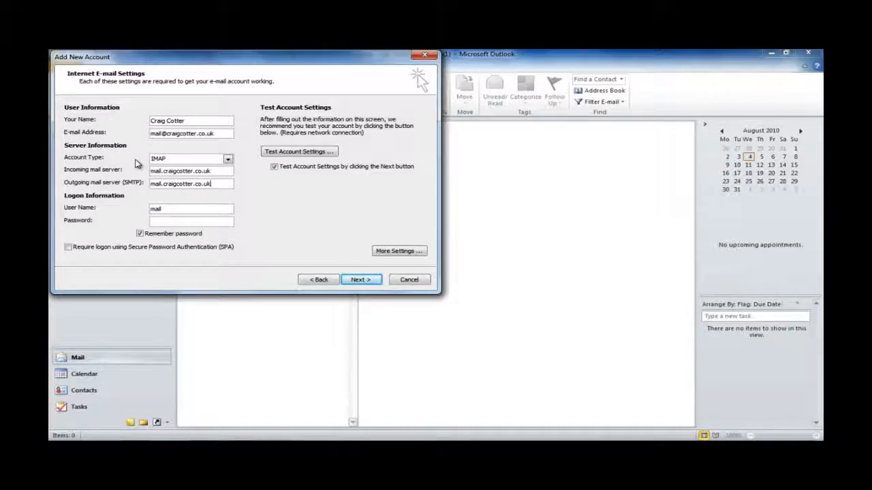
pyautogui.click(171, 211)
pyautogui.press('BackSpace')
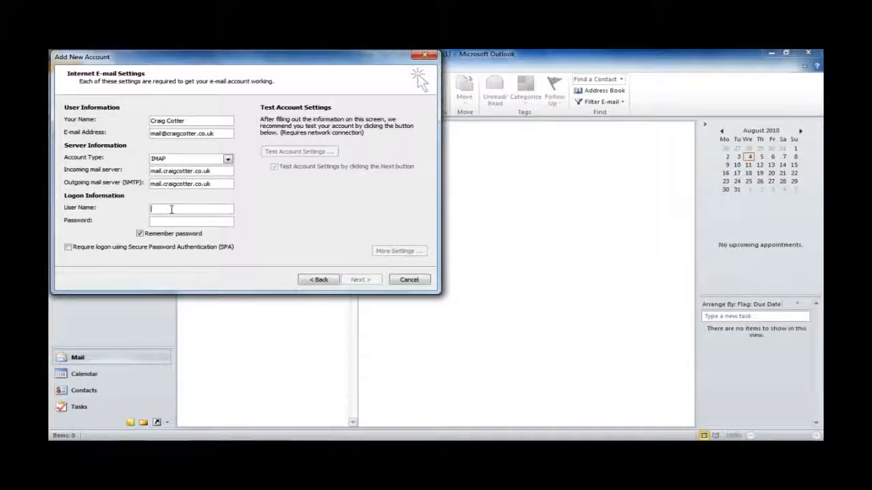
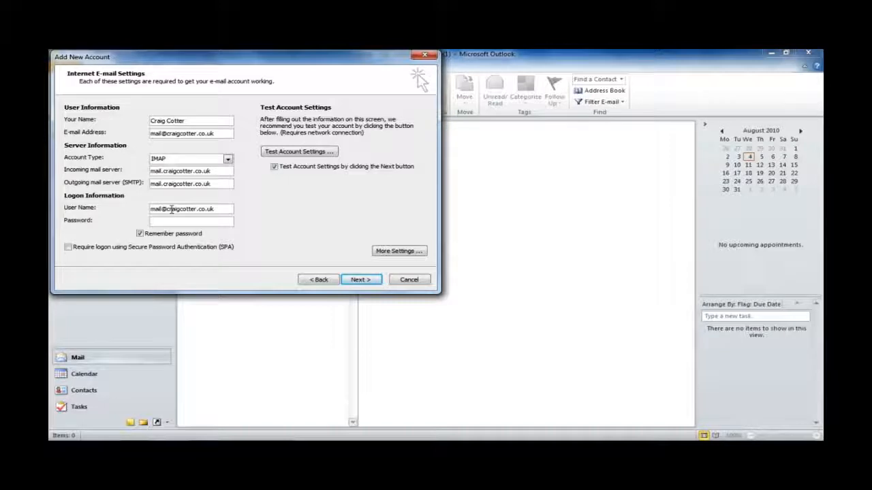
pyautogui.write('*************')
# Step: In More Settings, require SMTP authentication and confirm ports 143 incoming and 25 outgoing
pyautogui.click(399, 251)
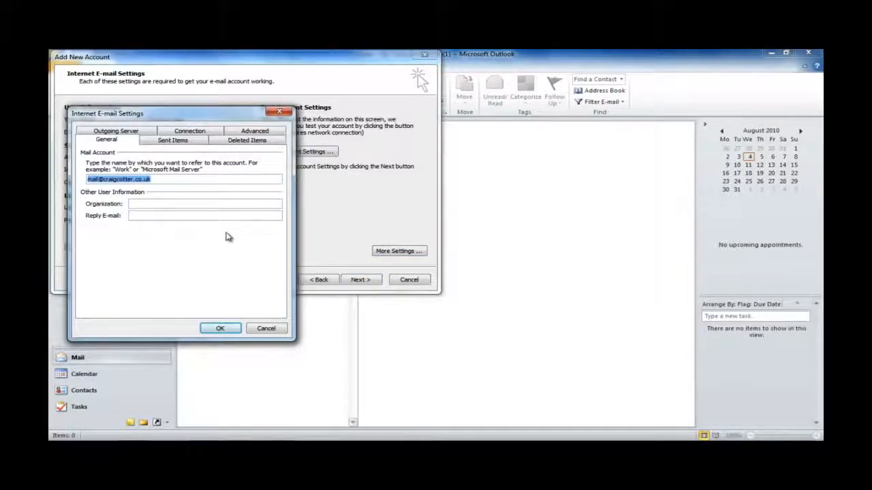
pyautogui.click(135, 135)
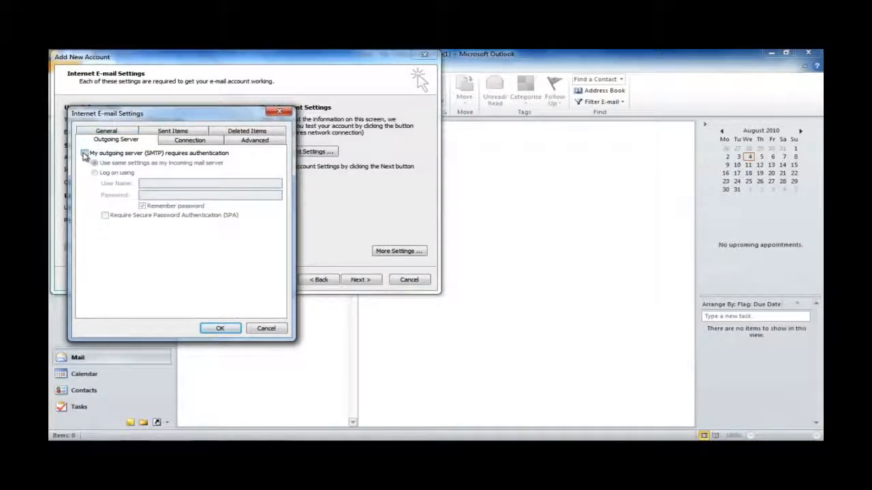
pyautogui.click(85, 154)
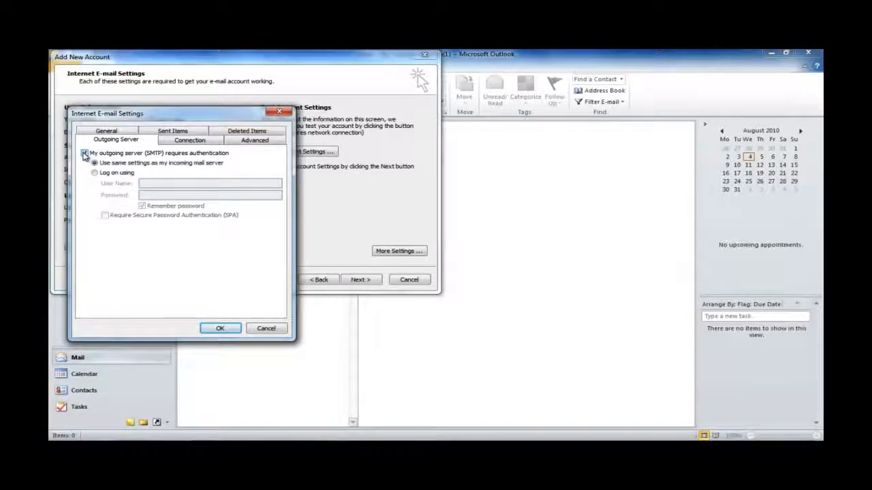
pyautogui.click(252, 141)
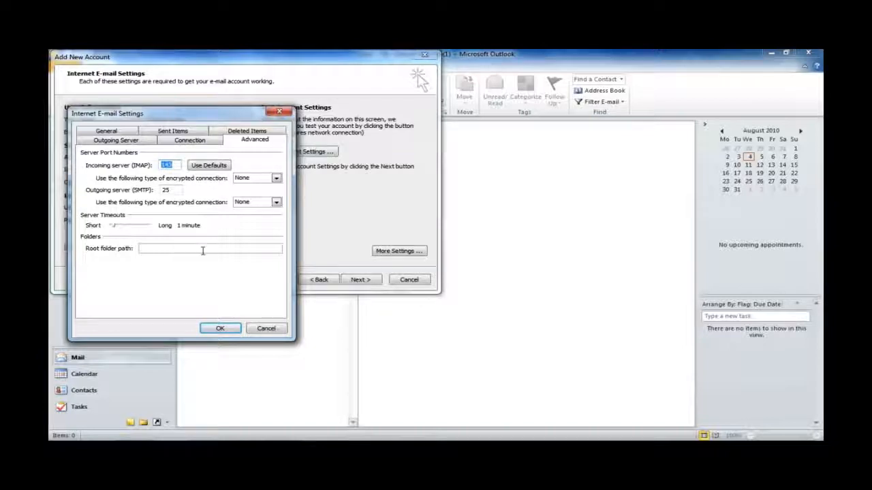
pyautogui.click(217, 330)
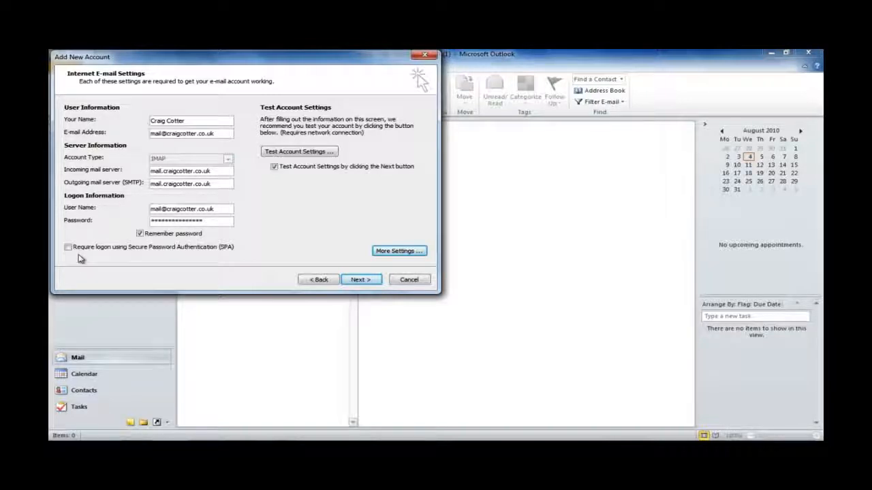
# Step: Test the account settings successfully and finish the wizard so the Inbox shows the test message
pyautogui.click(353, 281)
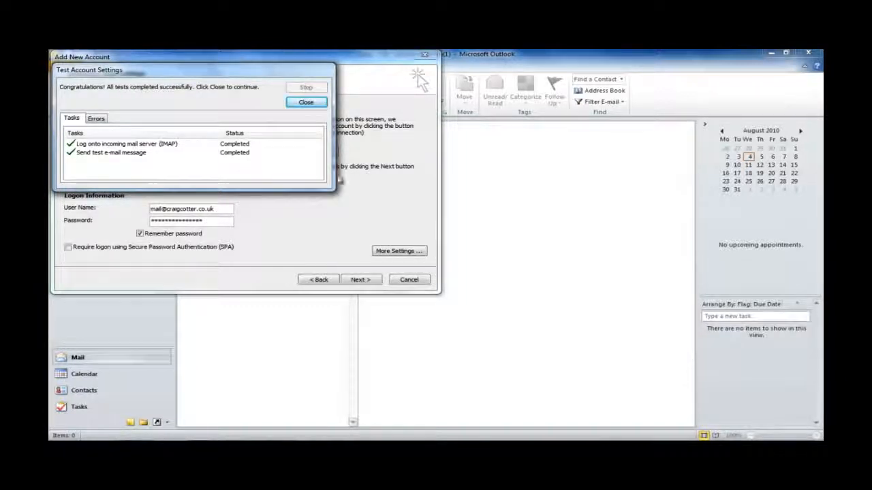
pyautogui.click(303, 102)
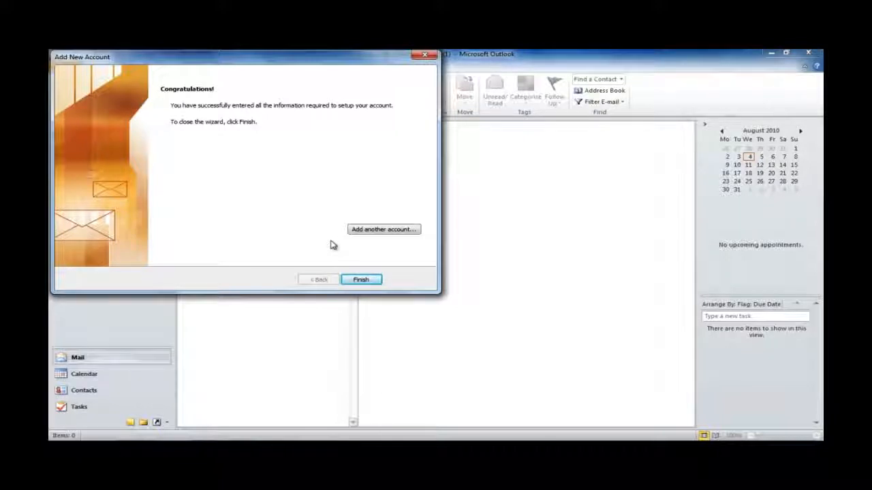
pyautogui.click(359, 280)
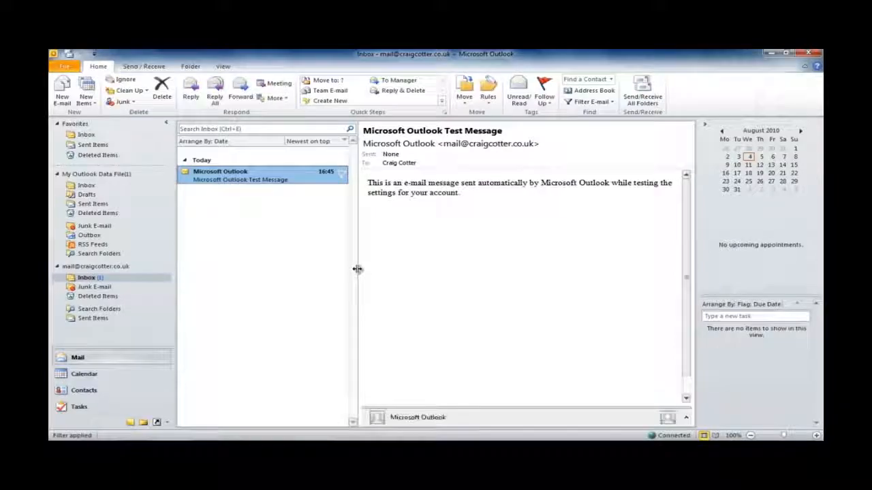